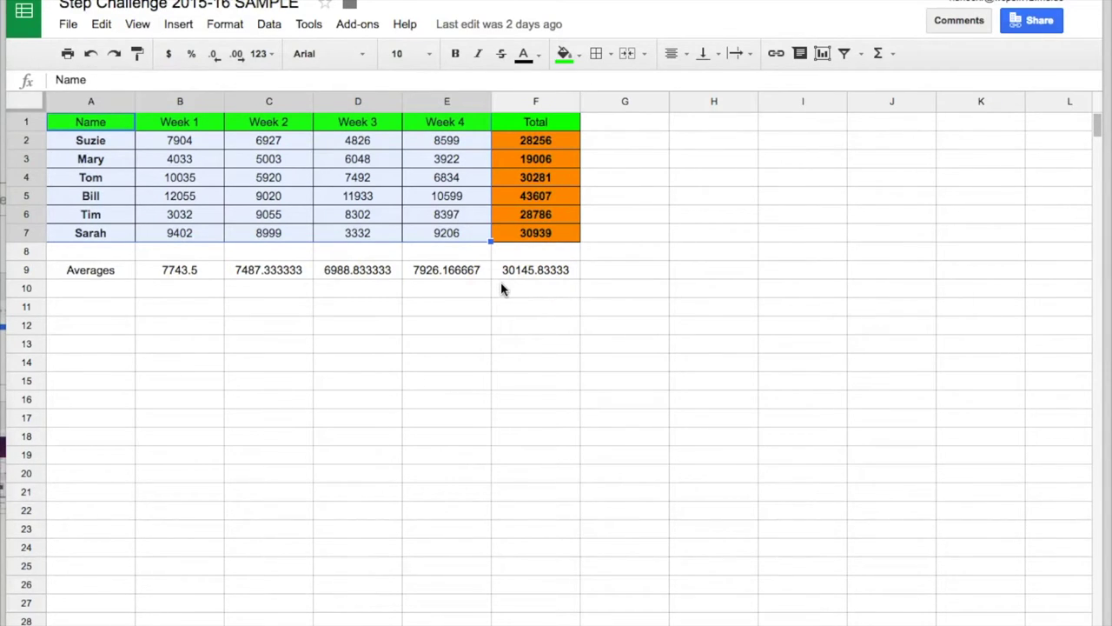
Select range A1:E7 with the six names and Week 1–4 step counts, excluding Total
{"action": "left_click", "coordinate": [100, 126]}
{"action": "left_click_drag", "start_coordinate": [113, 124], "coordinate": [515, 230]}
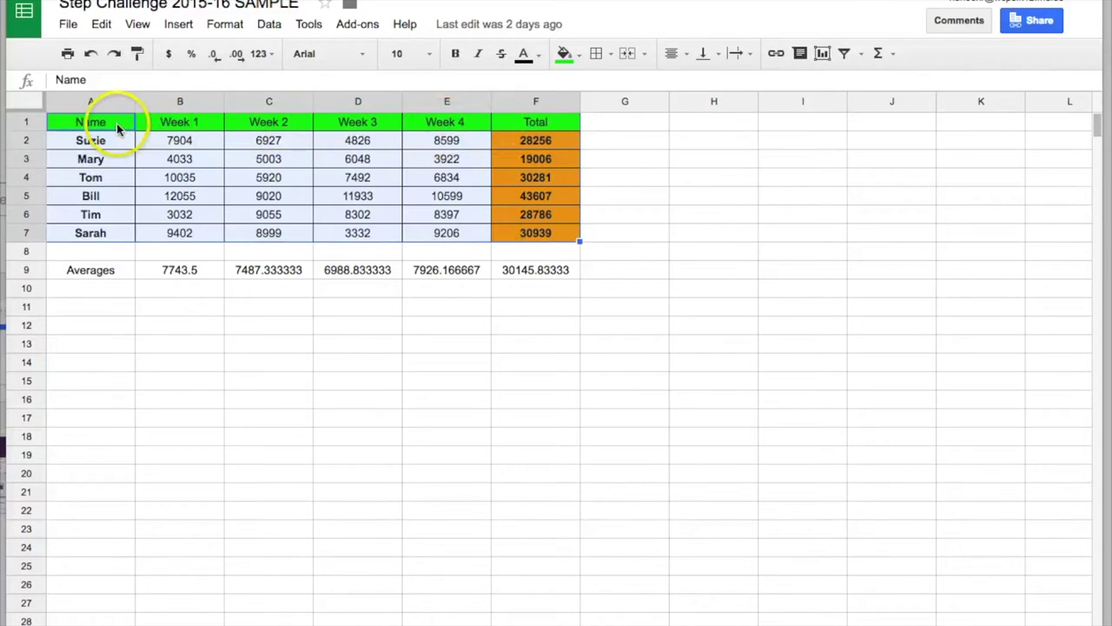
{"action": "left_click", "coordinate": [166, 148]}
{"action": "left_click_drag", "start_coordinate": [119, 126], "coordinate": [446, 233]}
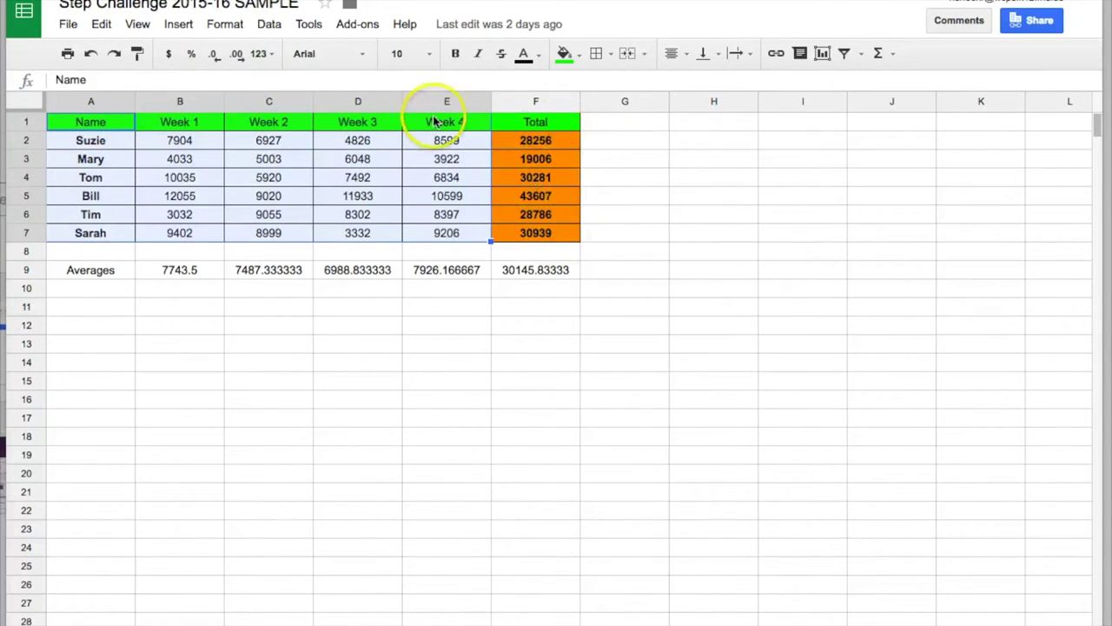
Start a chart from the selection and preview clustered column, line, stacked area, pie and stacked bar
{"action": "left_click", "coordinate": [178, 25]}
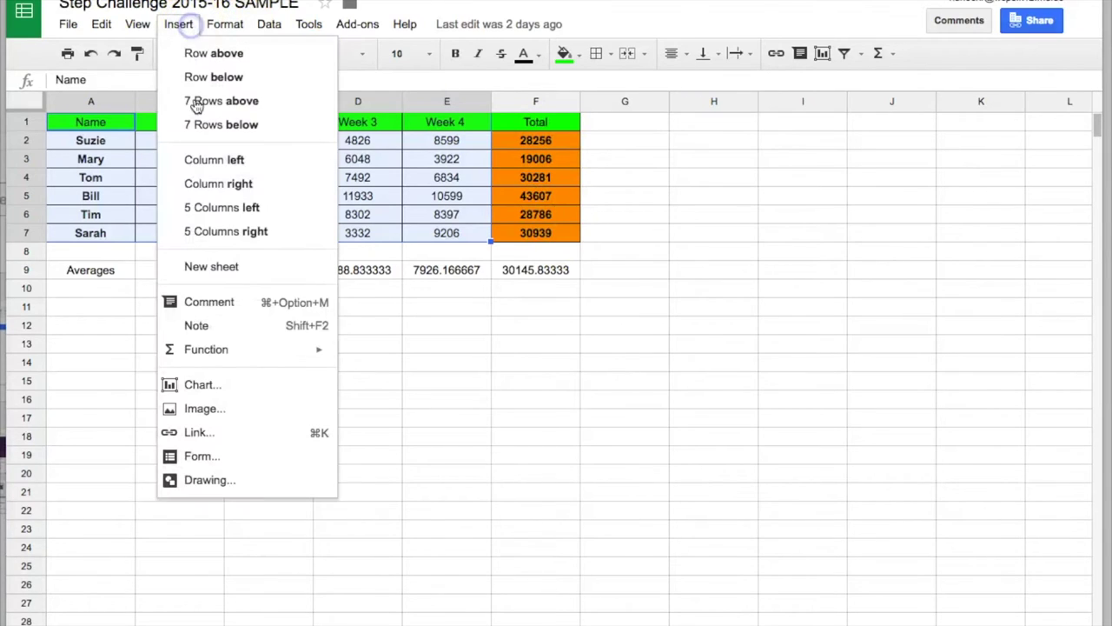
{"action": "left_click", "coordinate": [275, 387]}
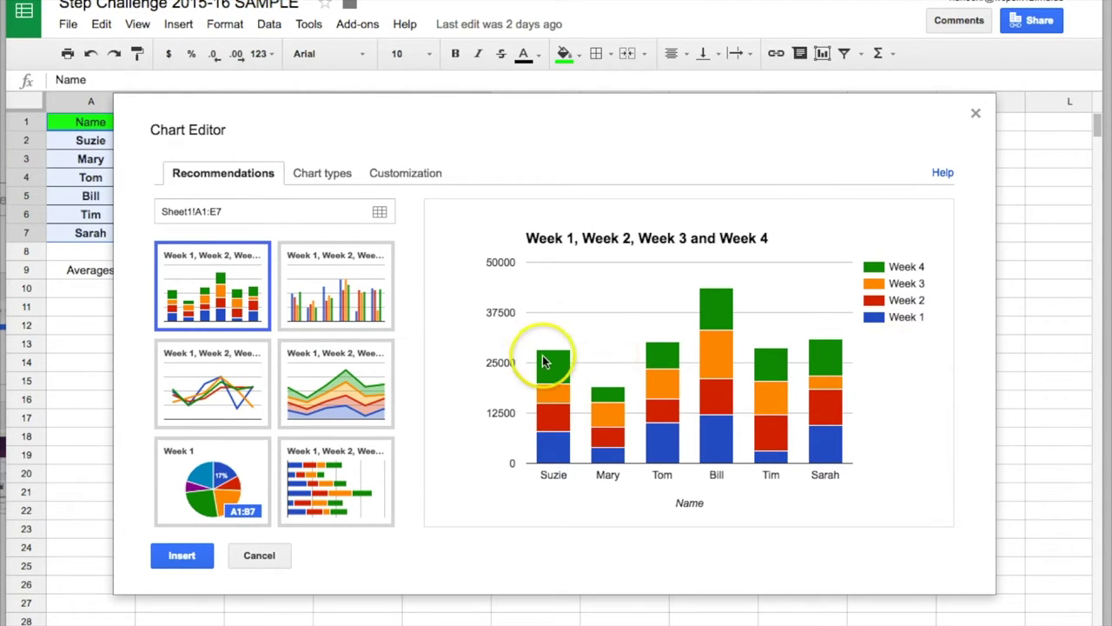
{"action": "mouse_move", "coordinate": [663, 439]}
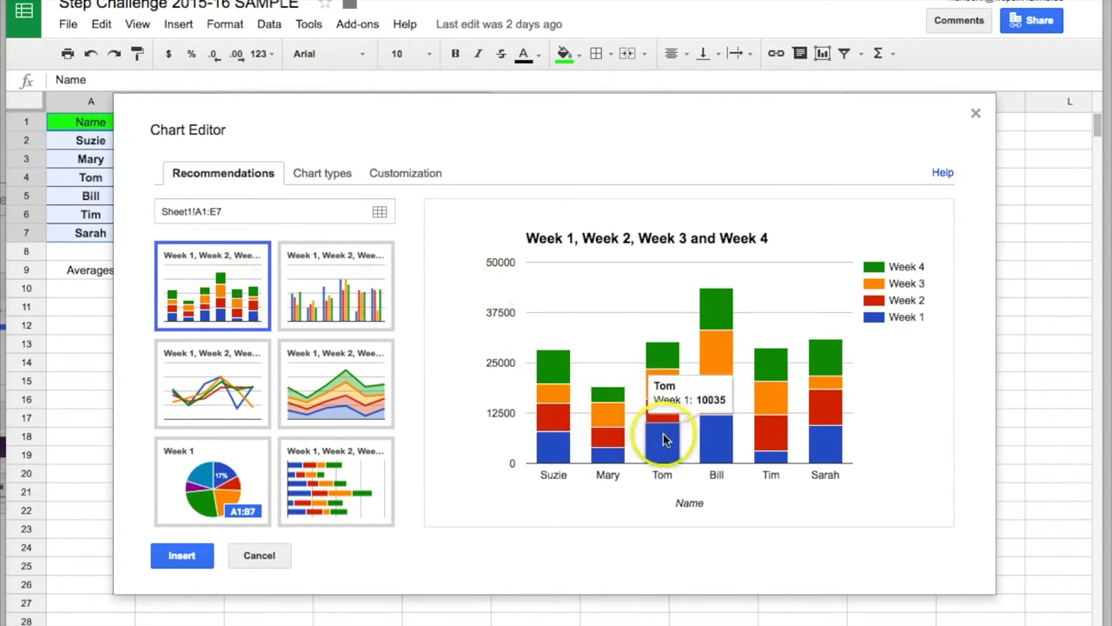
{"action": "left_click", "coordinate": [335, 291]}
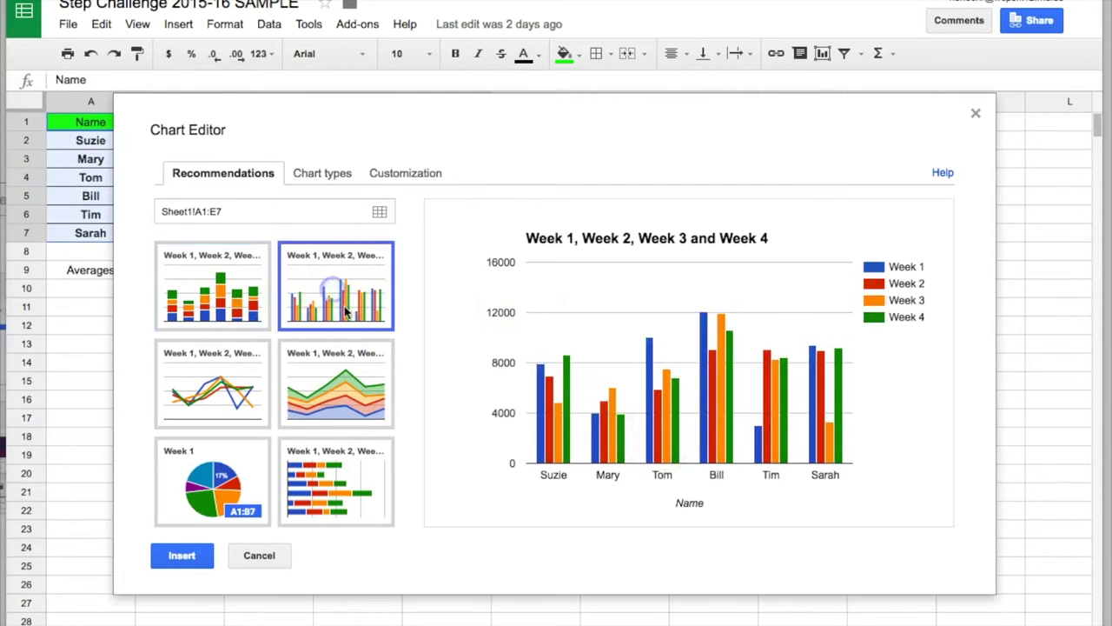
{"action": "left_click", "coordinate": [239, 359]}
{"action": "left_click", "coordinate": [344, 404]}
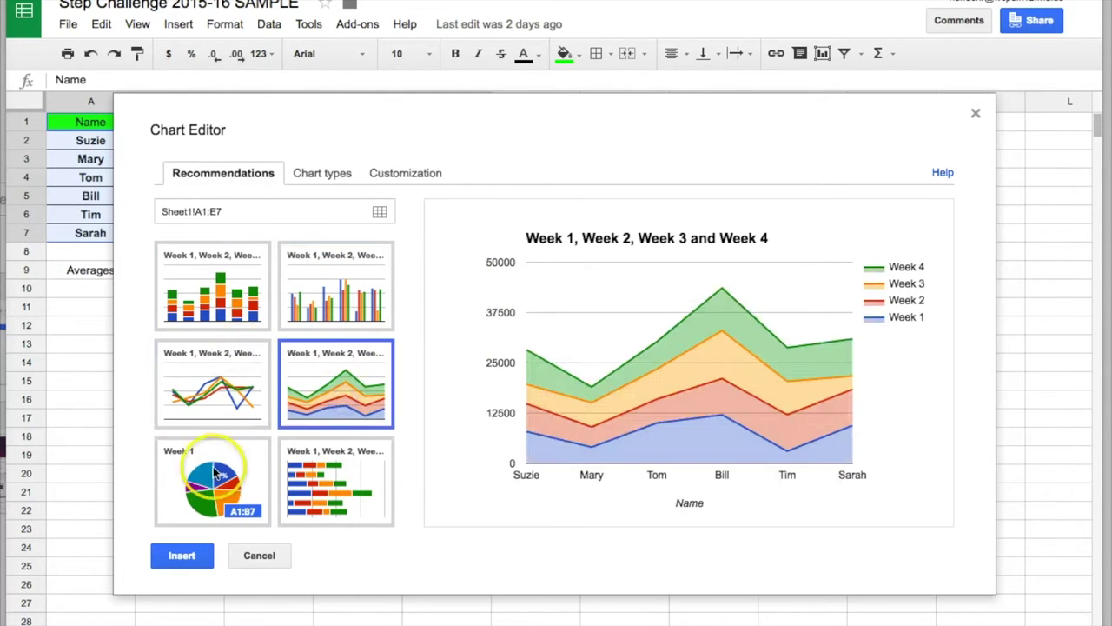
{"action": "left_click", "coordinate": [215, 471]}
{"action": "left_click", "coordinate": [334, 469]}
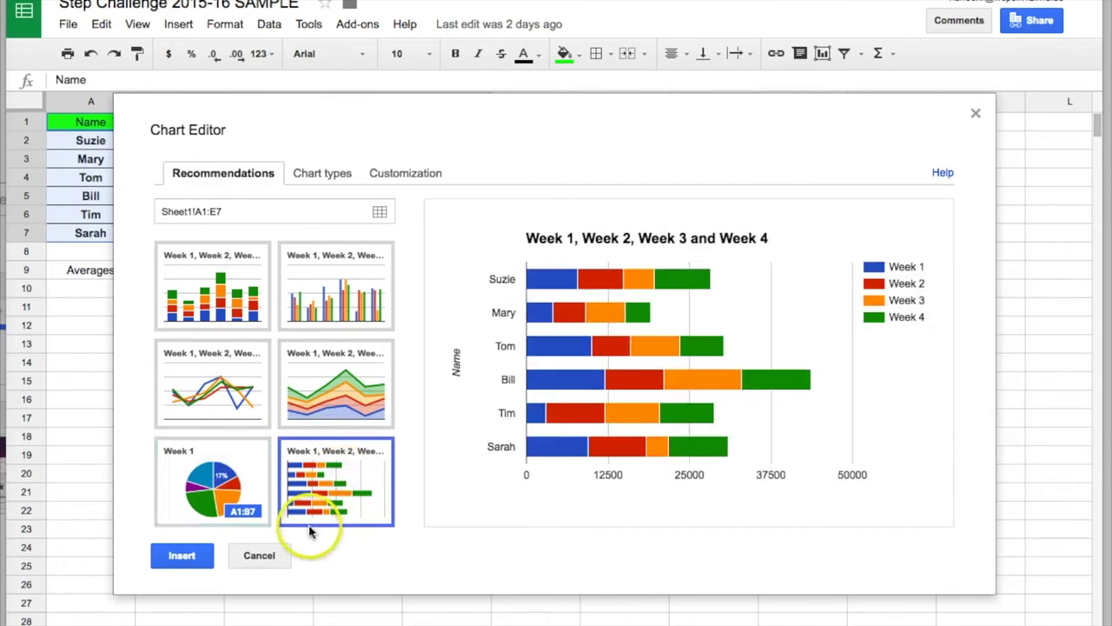
Browse all chart types, then choose the clustered column recommendation and insert it
{"action": "left_click", "coordinate": [314, 173]}
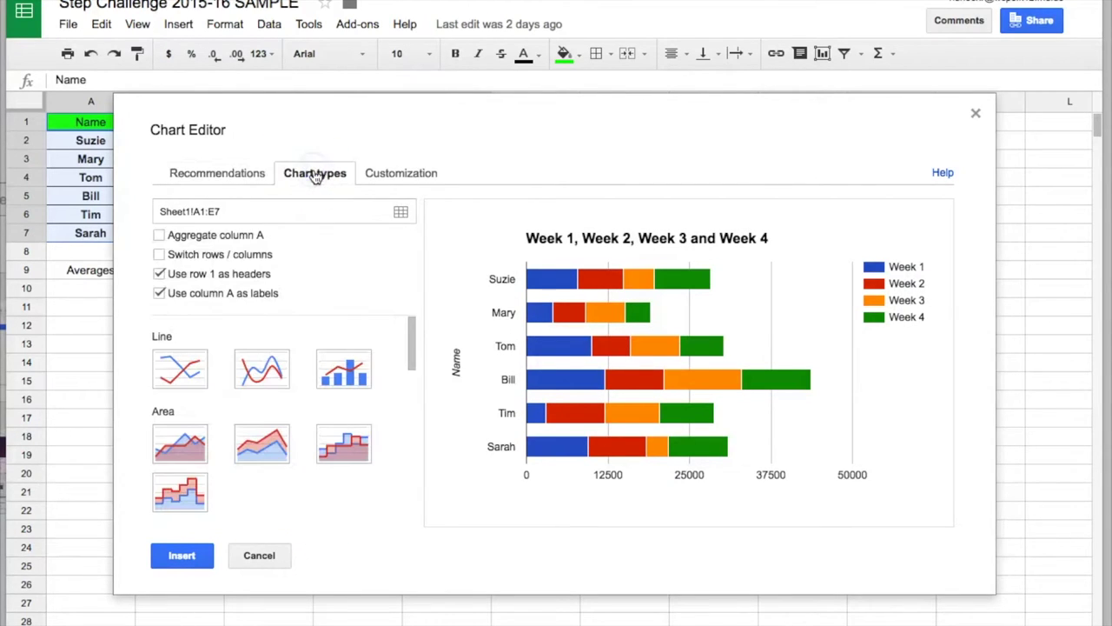
{"action": "left_click_drag", "start_coordinate": [411, 347], "coordinate": [412, 516]}
{"action": "left_click_drag", "start_coordinate": [415, 419], "coordinate": [417, 360]}
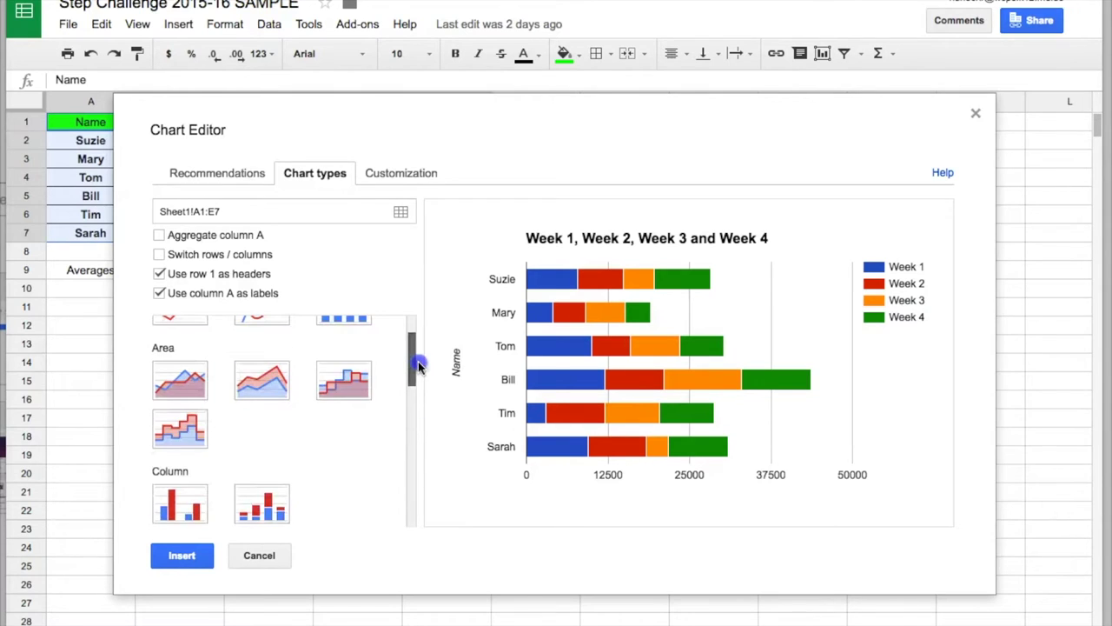
{"action": "left_click", "coordinate": [222, 175]}
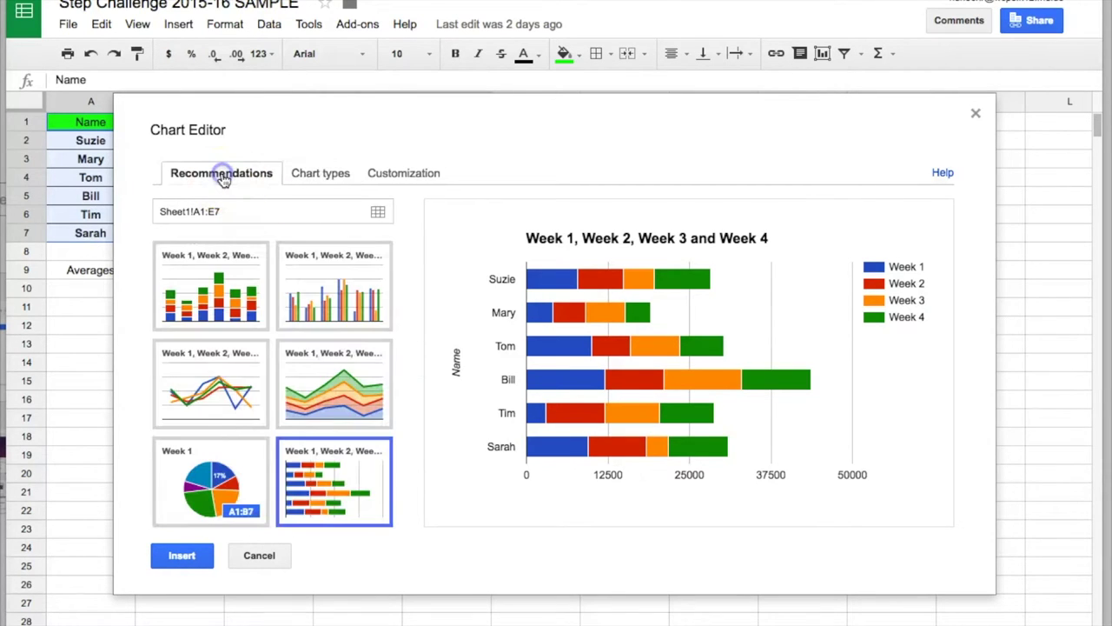
{"action": "left_click", "coordinate": [348, 300]}
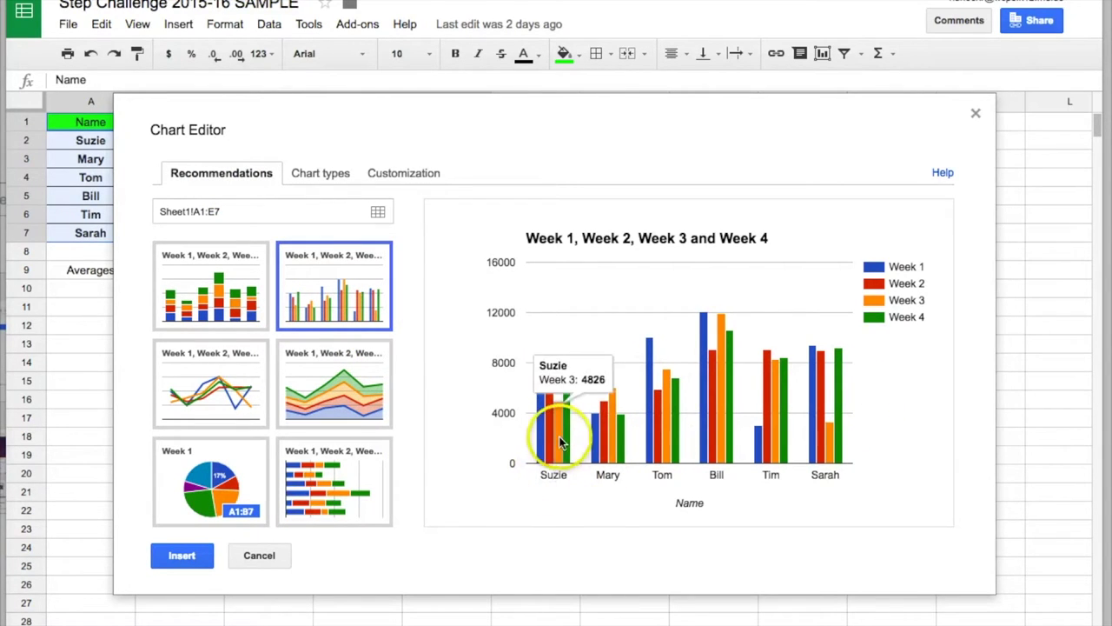
{"action": "mouse_move", "coordinate": [563, 439]}
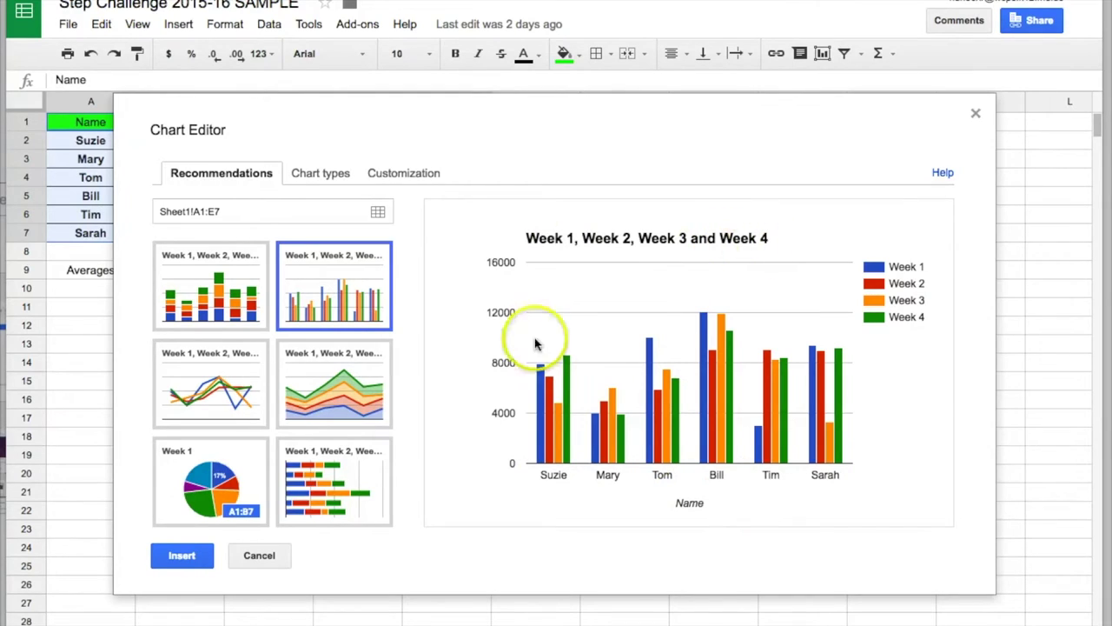
{"action": "left_click", "coordinate": [183, 556]}
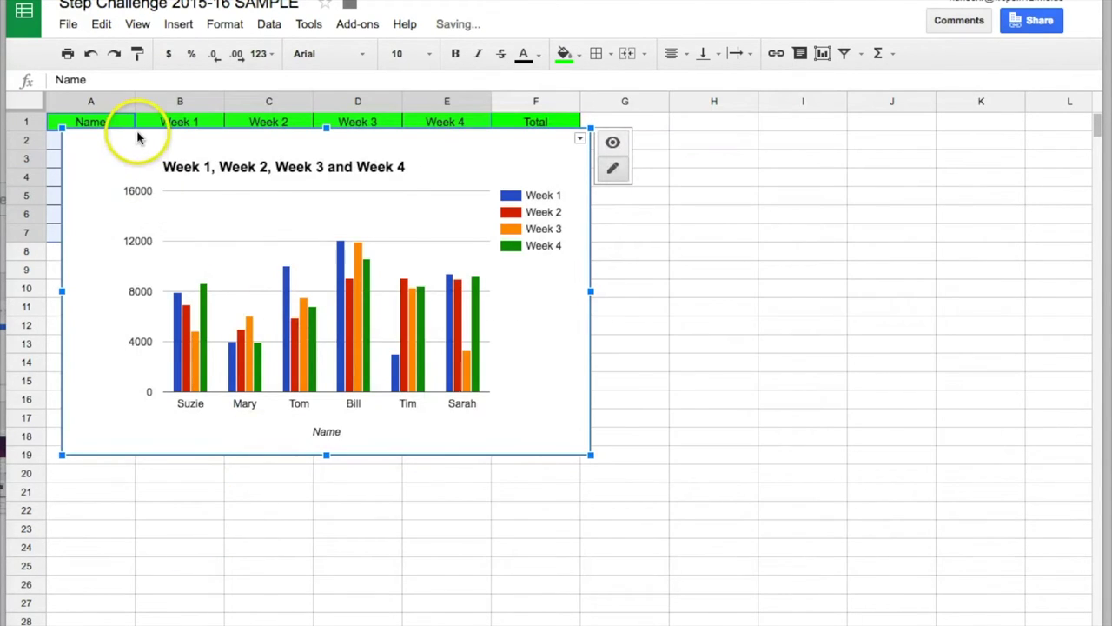
Move the chart below the Averages row and change Bill's Week 2 steps in C5 to 786
{"action": "left_click_drag", "start_coordinate": [138, 137], "coordinate": [166, 305]}
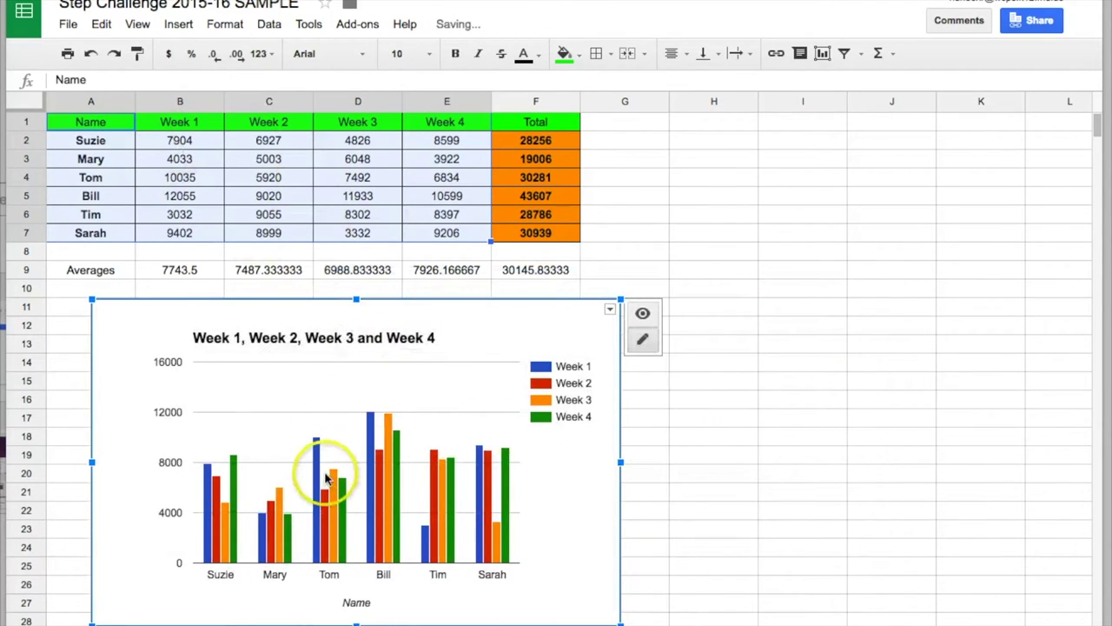
{"action": "left_click", "coordinate": [280, 200]}
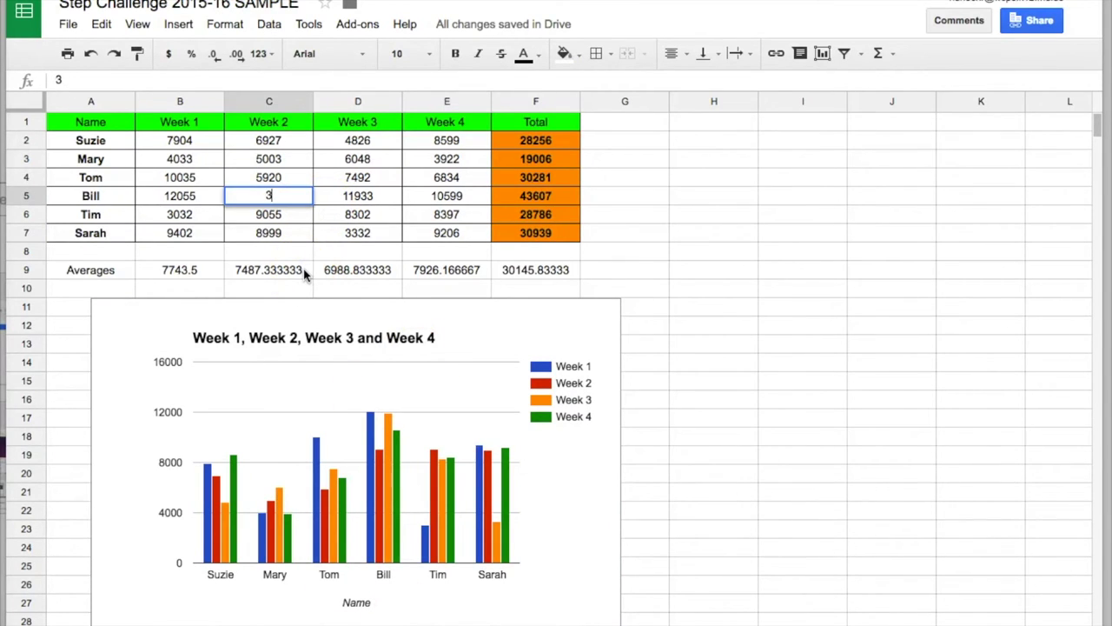
{"action": "key", "text": "Return"}
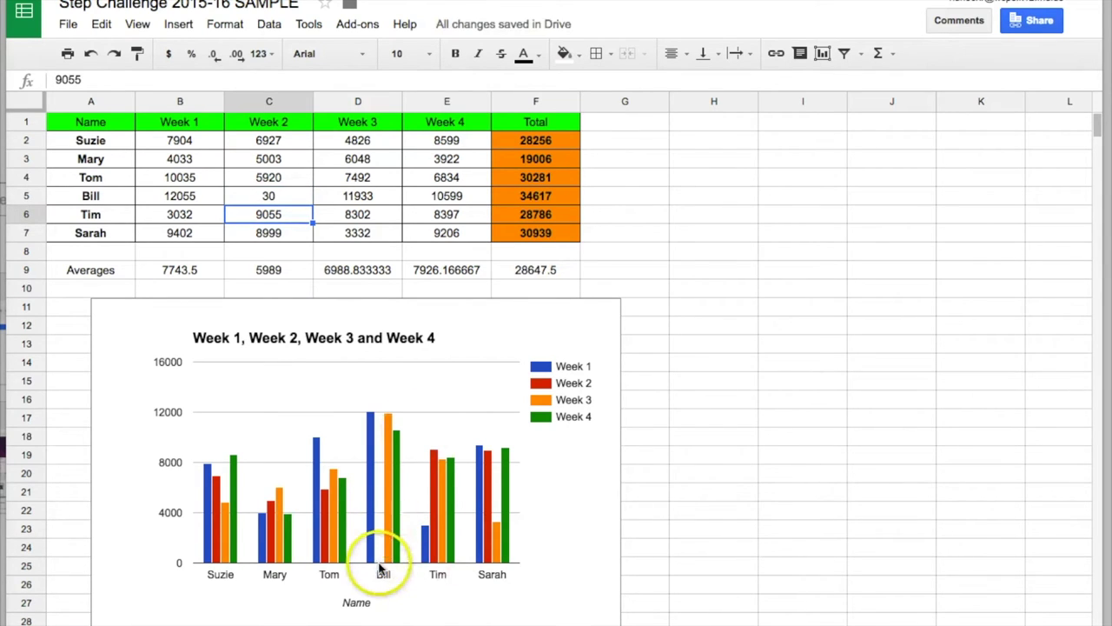
{"action": "left_click", "coordinate": [275, 200]}
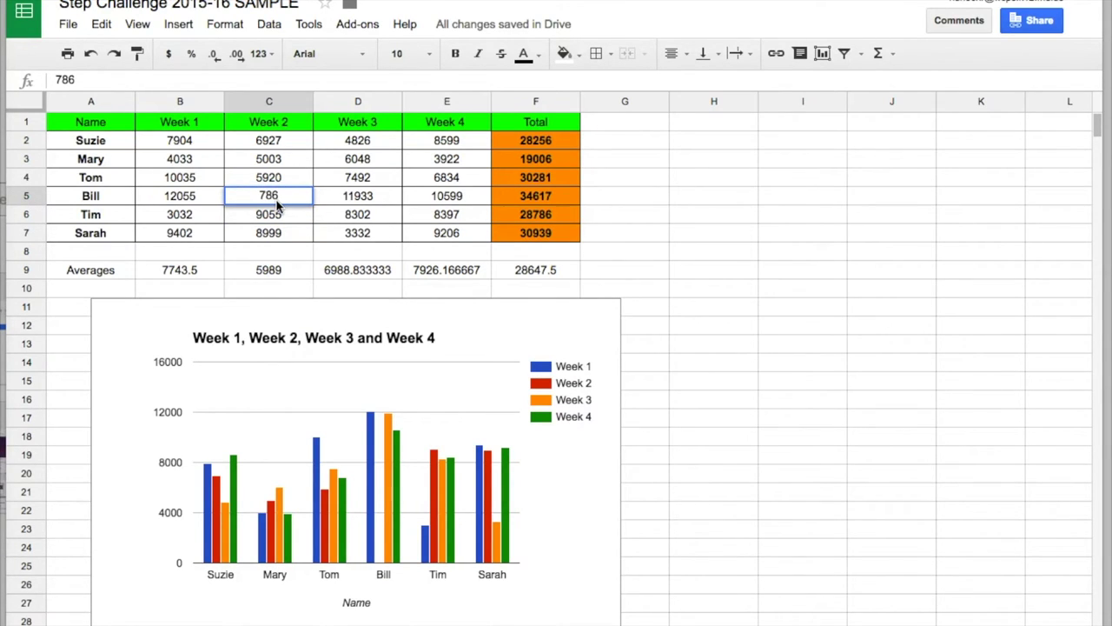
{"action": "key", "text": "Return"}
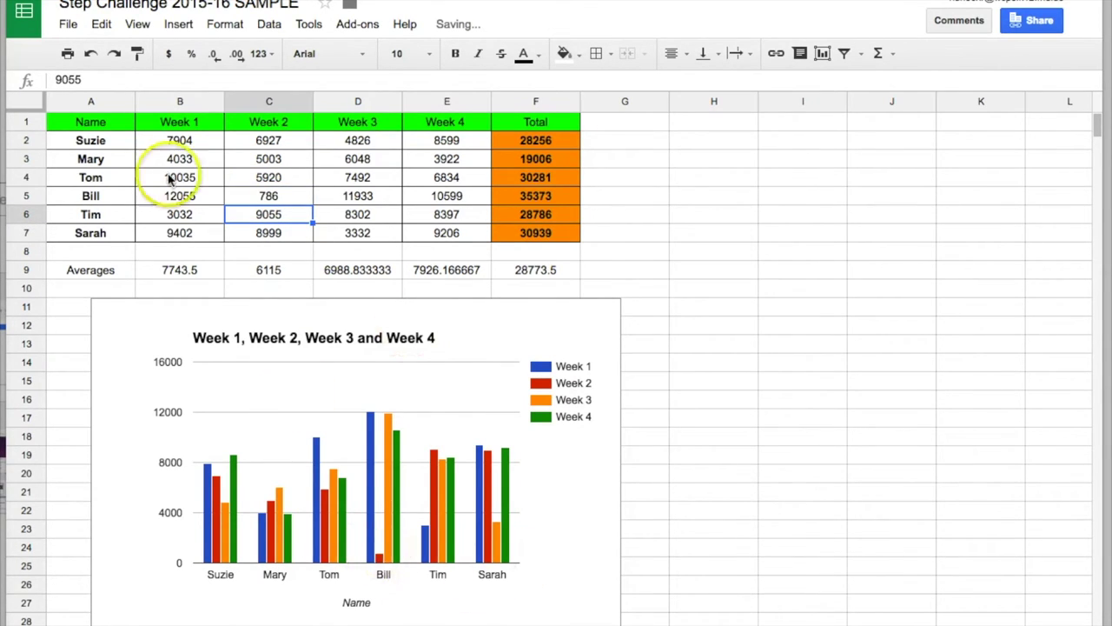
{"action": "left_click", "coordinate": [284, 196]}
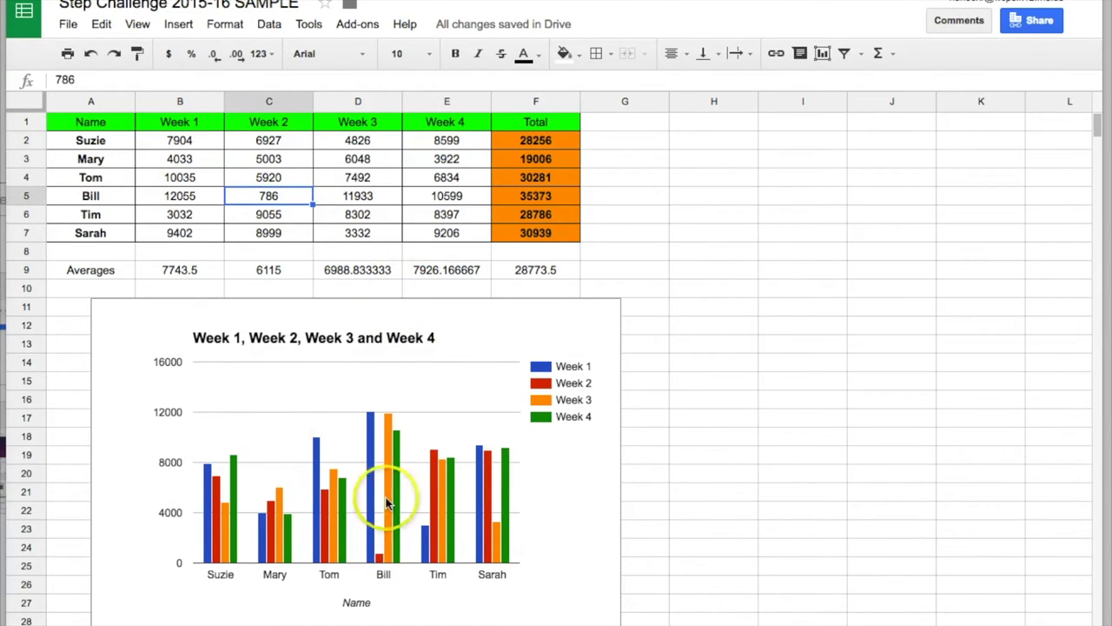
Retitle the chart 'Chart of Steps Taken'
{"action": "left_click", "coordinate": [368, 340]}
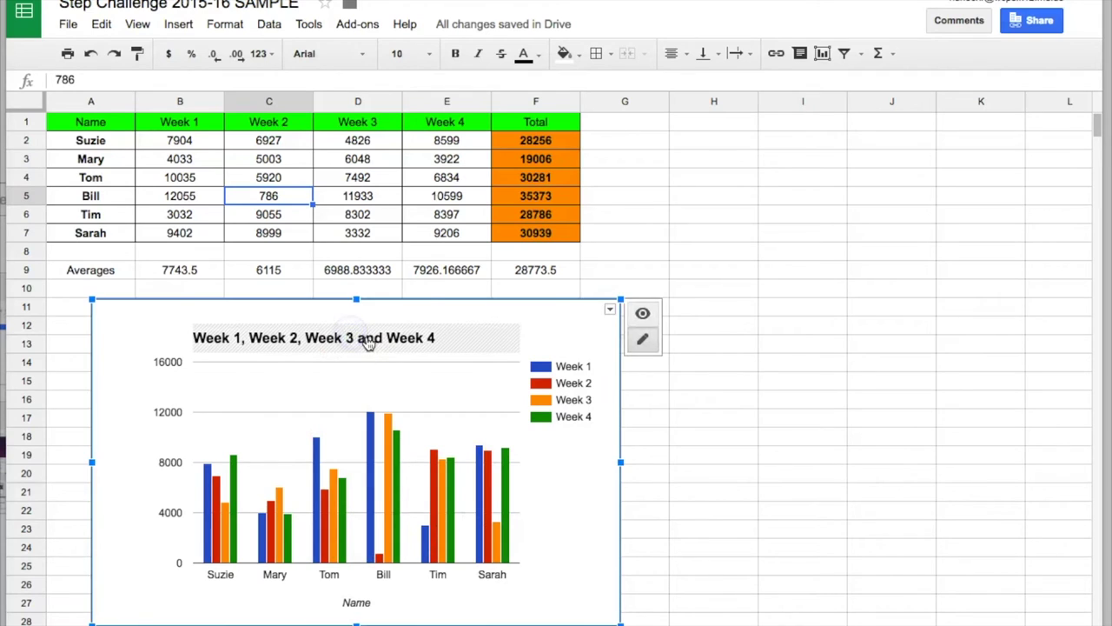
{"action": "left_click", "coordinate": [368, 338]}
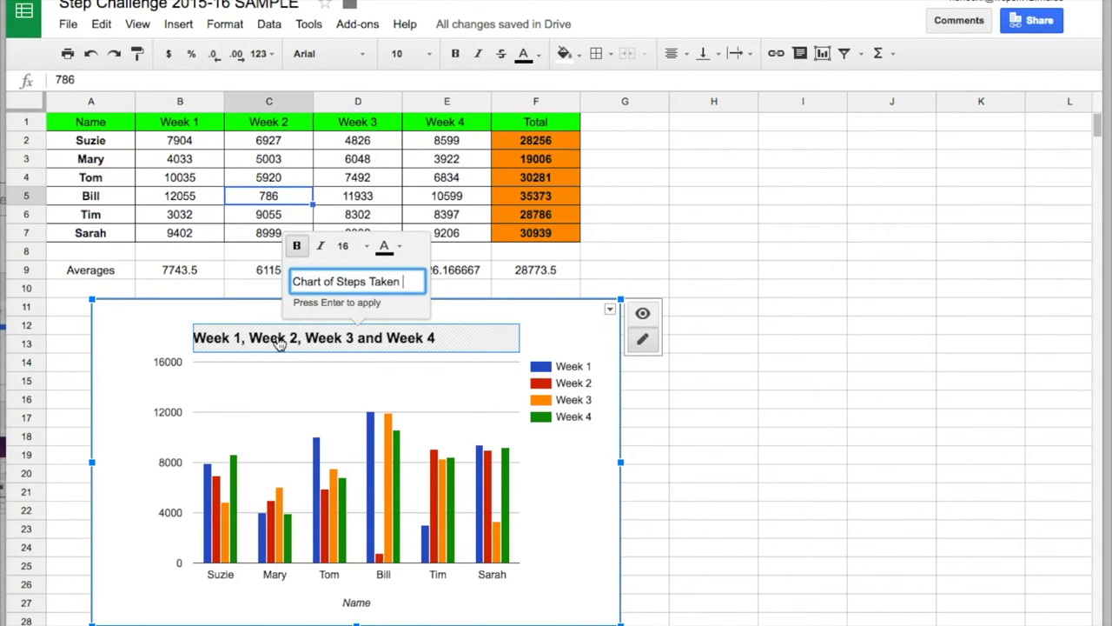
{"action": "left_click", "coordinate": [728, 492]}
{"action": "left_click", "coordinate": [312, 342]}
{"action": "left_click", "coordinate": [313, 341]}
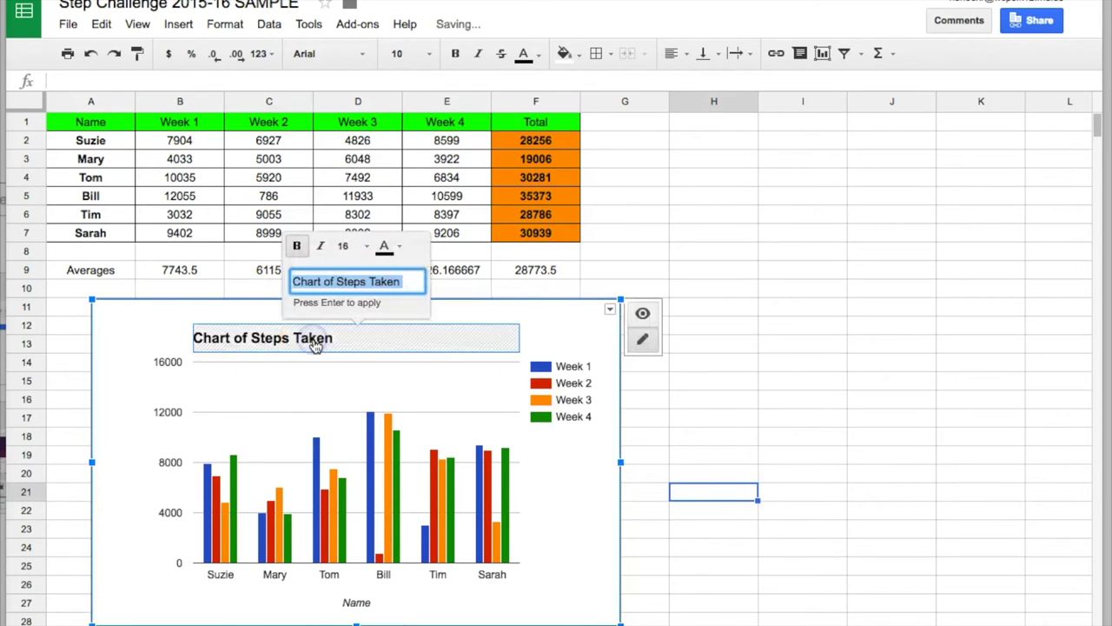
{"action": "left_click", "coordinate": [399, 248]}
{"action": "left_click", "coordinate": [398, 250]}
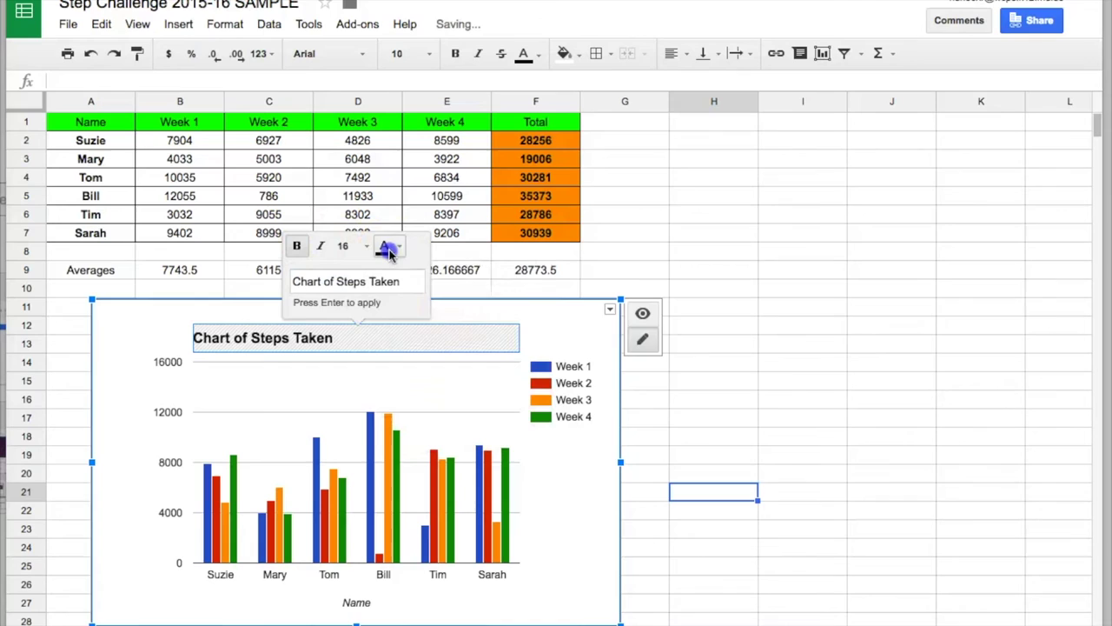
{"action": "left_click", "coordinate": [709, 385]}
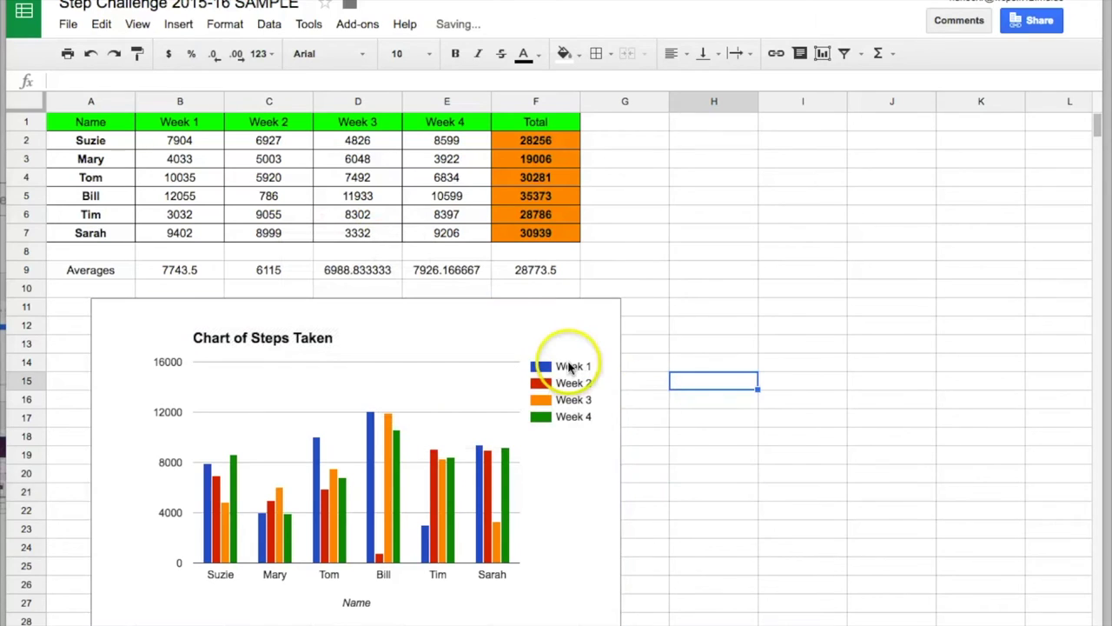
Rename the Name axis title to 'Names of Participants'
{"action": "left_click", "coordinate": [365, 609]}
{"action": "left_click", "coordinate": [365, 608]}
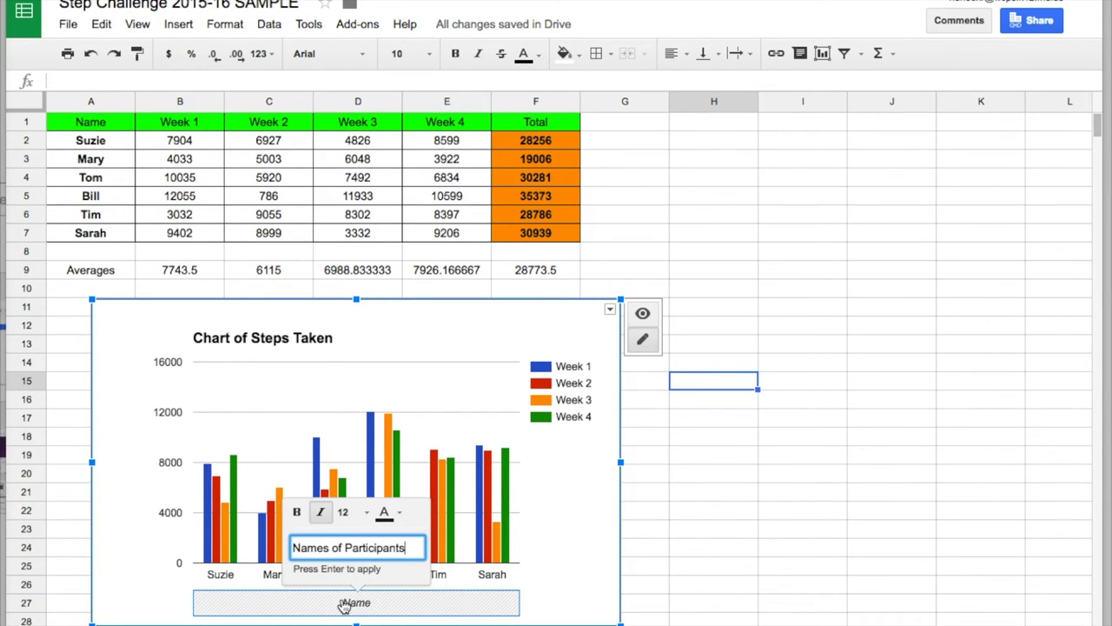
{"action": "left_click", "coordinate": [734, 567]}
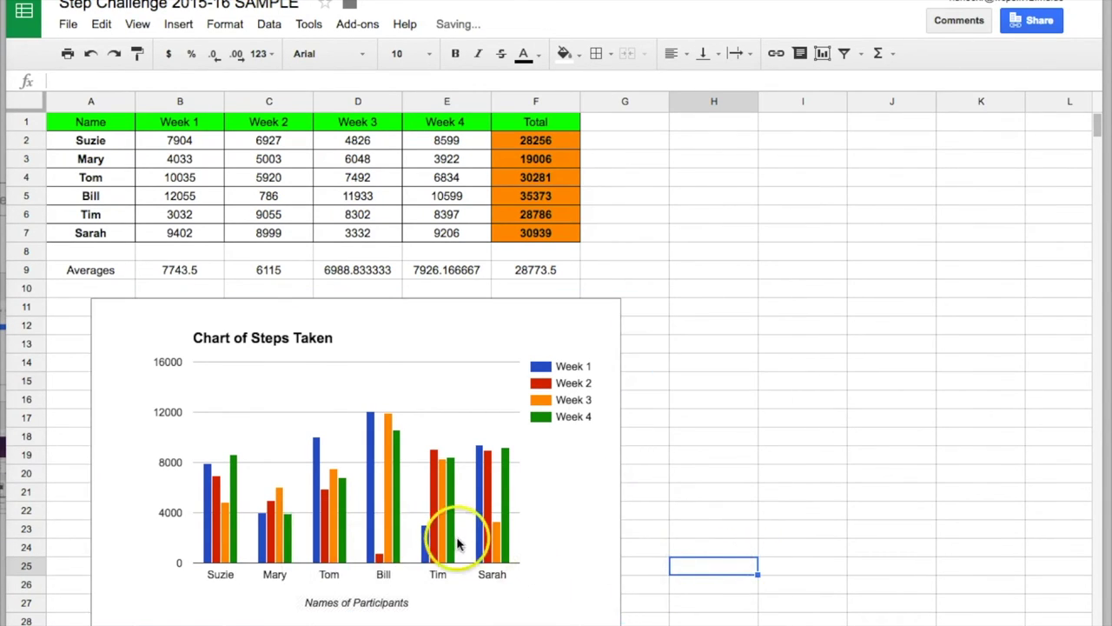
{"action": "left_click", "coordinate": [491, 443]}
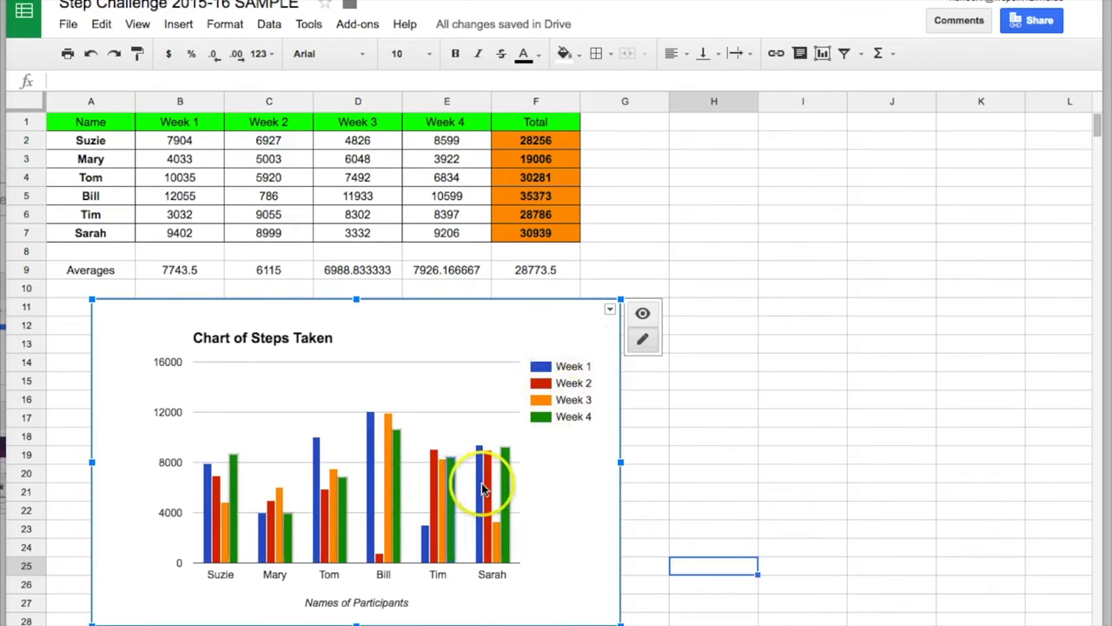
Delete the column chart and select the Total column, F1:F7
{"action": "left_click", "coordinate": [647, 315]}
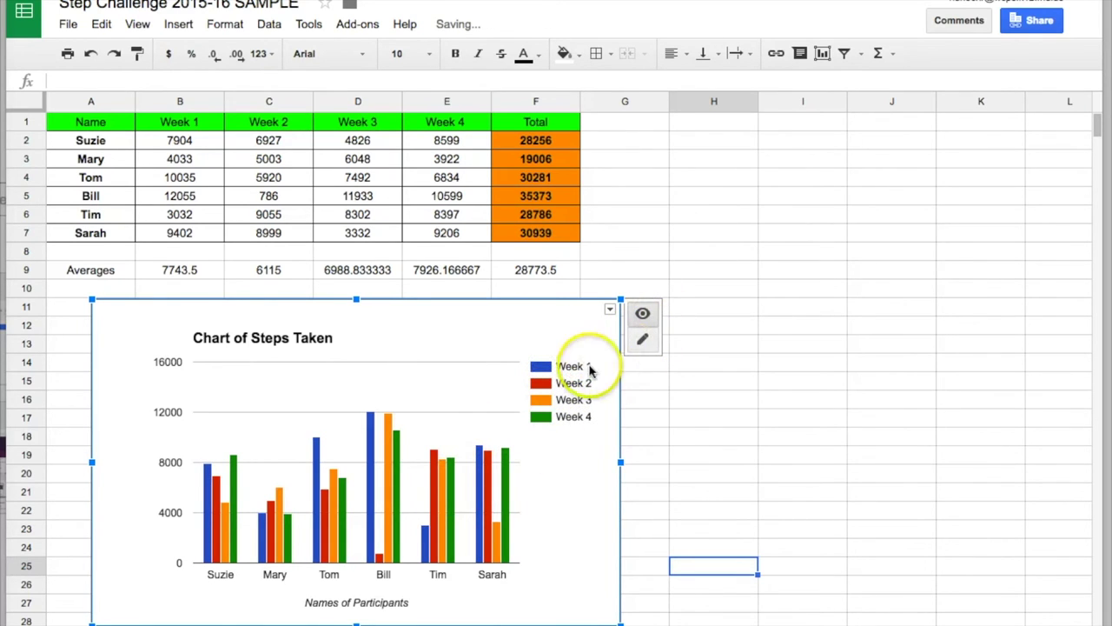
{"action": "left_click", "coordinate": [570, 329]}
{"action": "key", "text": "Delete"}
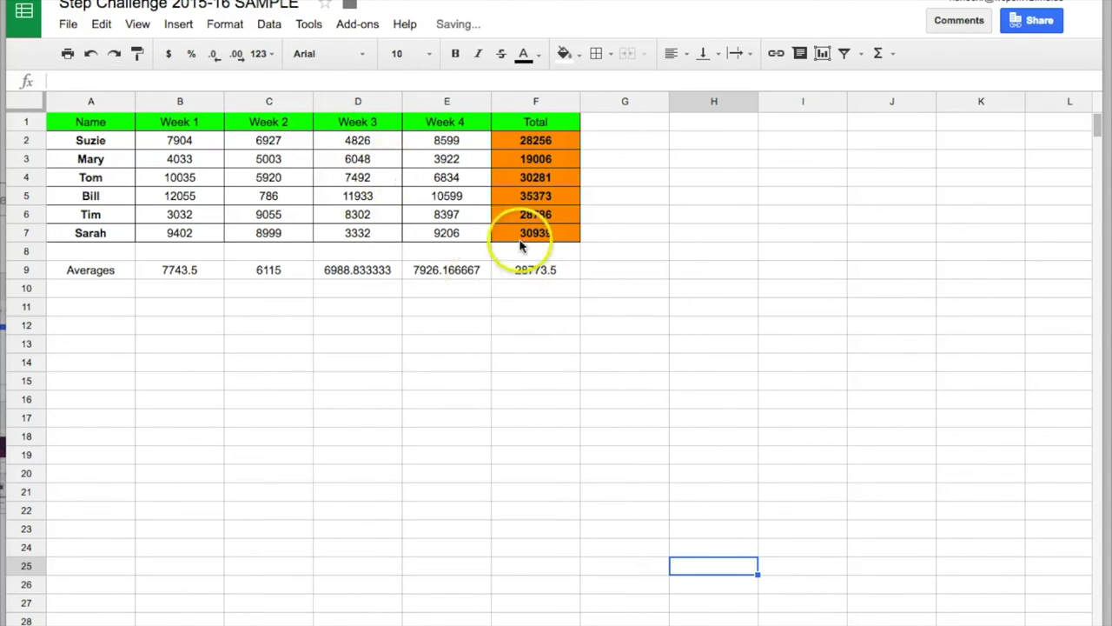
{"action": "left_click", "coordinate": [445, 214]}
{"action": "left_click_drag", "start_coordinate": [548, 123], "coordinate": [561, 232]}
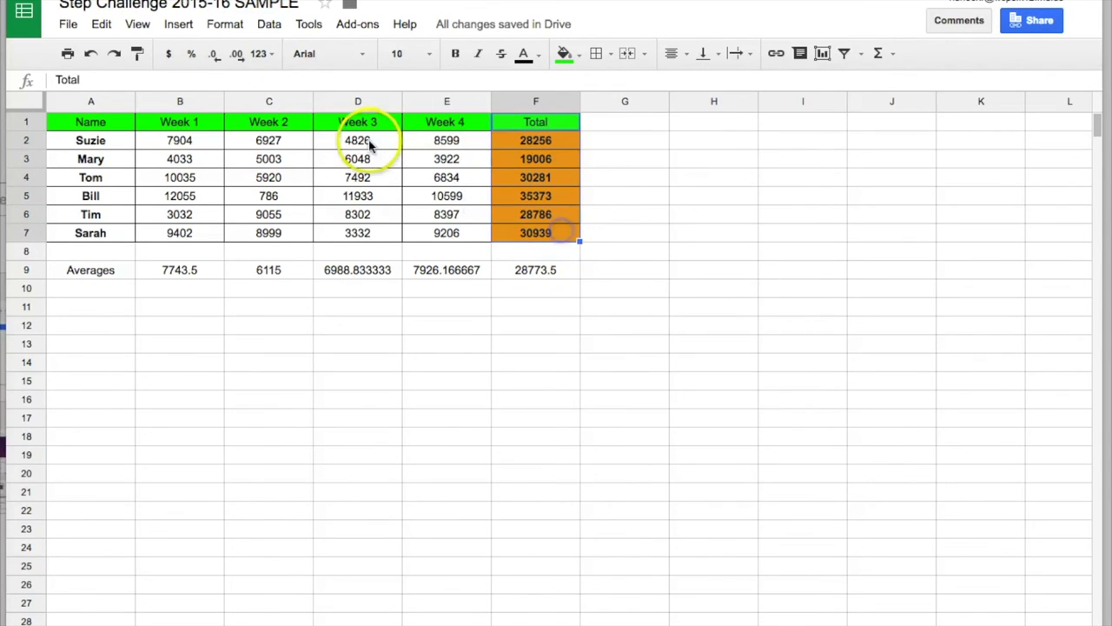
Start a chart of F1:F7, previewing the totals as pie, histogram and bar, then view all chart types
{"action": "left_click", "coordinate": [179, 23]}
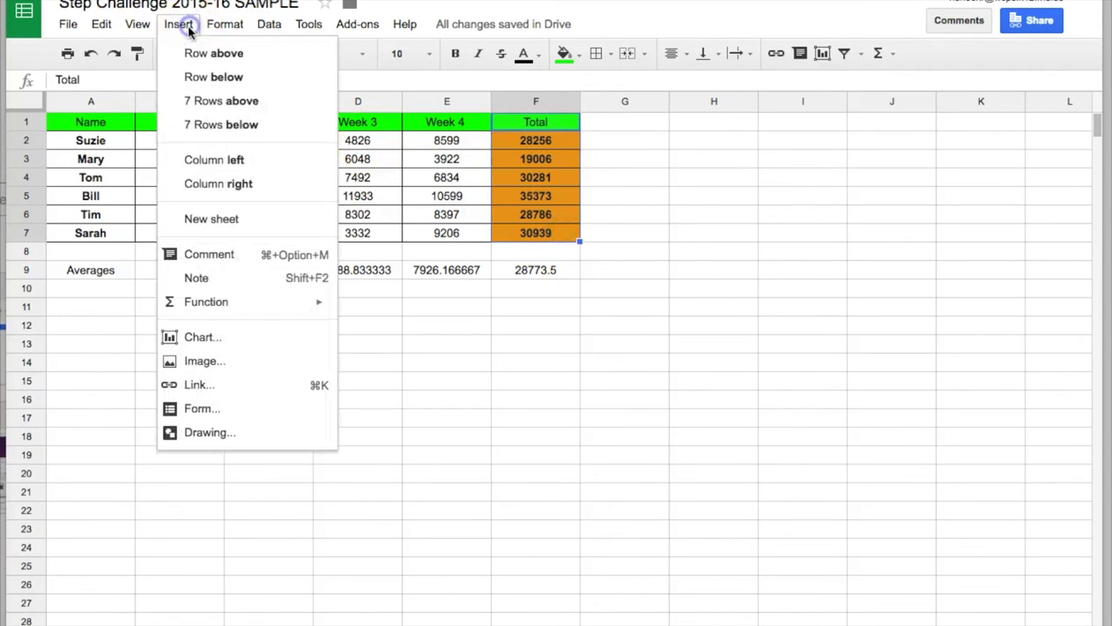
{"action": "left_click", "coordinate": [261, 336]}
{"action": "left_click", "coordinate": [333, 303]}
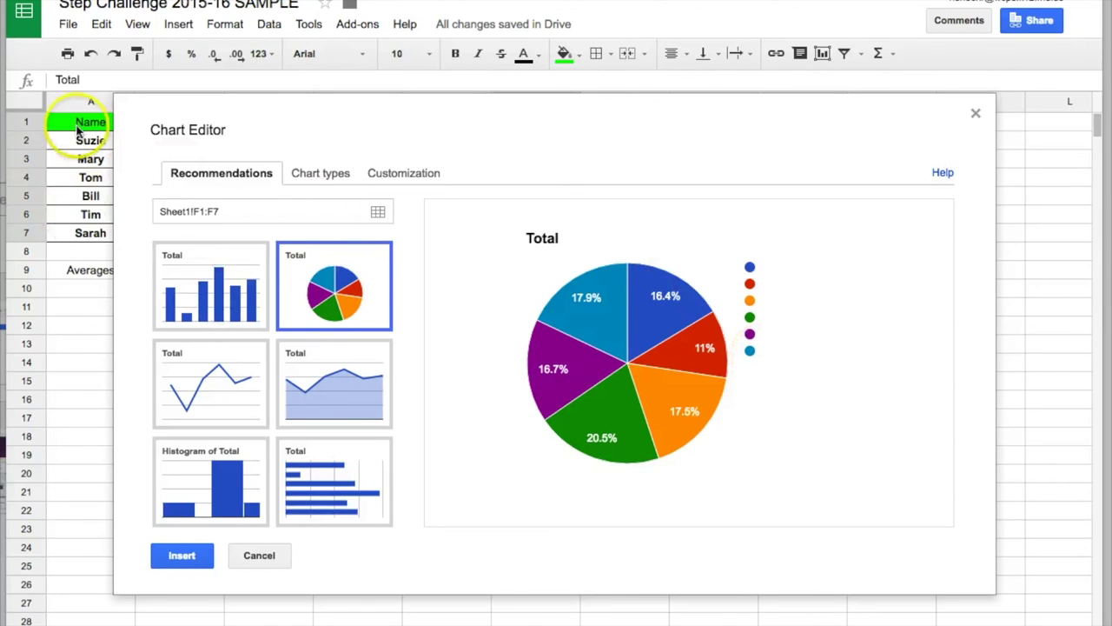
{"action": "left_click", "coordinate": [229, 486]}
{"action": "left_click", "coordinate": [329, 492]}
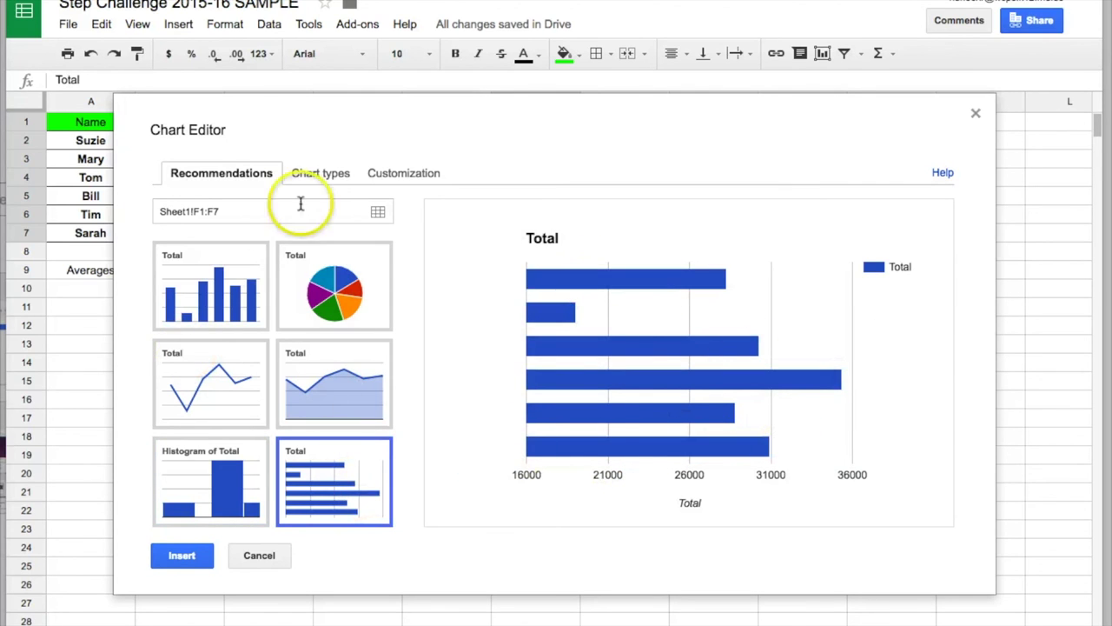
{"action": "left_click", "coordinate": [318, 177]}
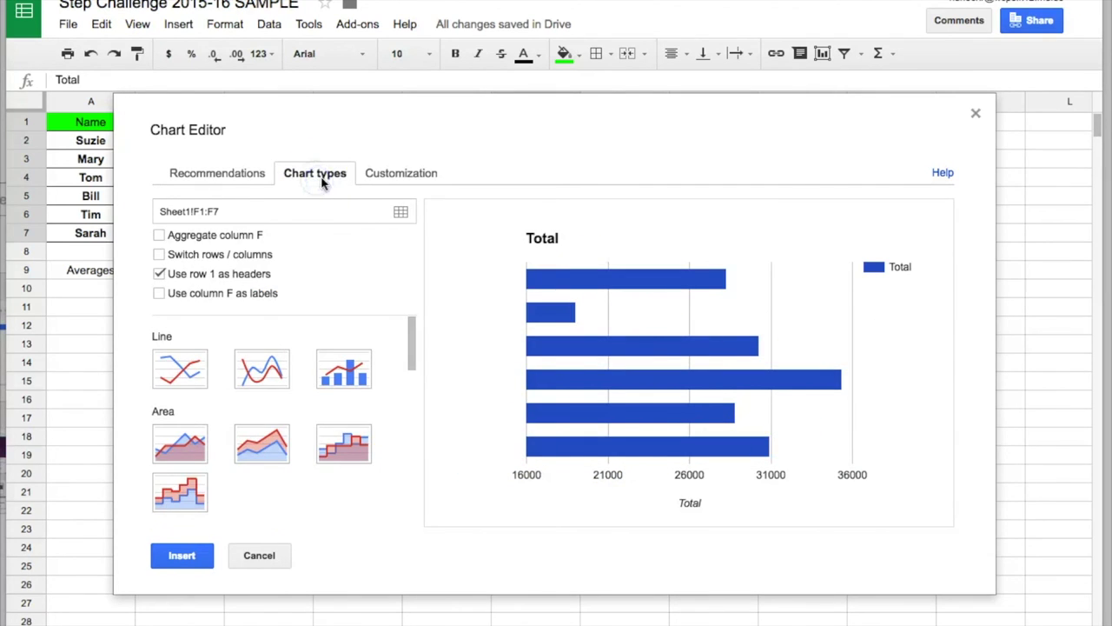
Cancel the Total chart without inserting it and deselect the Total column
{"action": "left_click", "coordinate": [259, 557]}
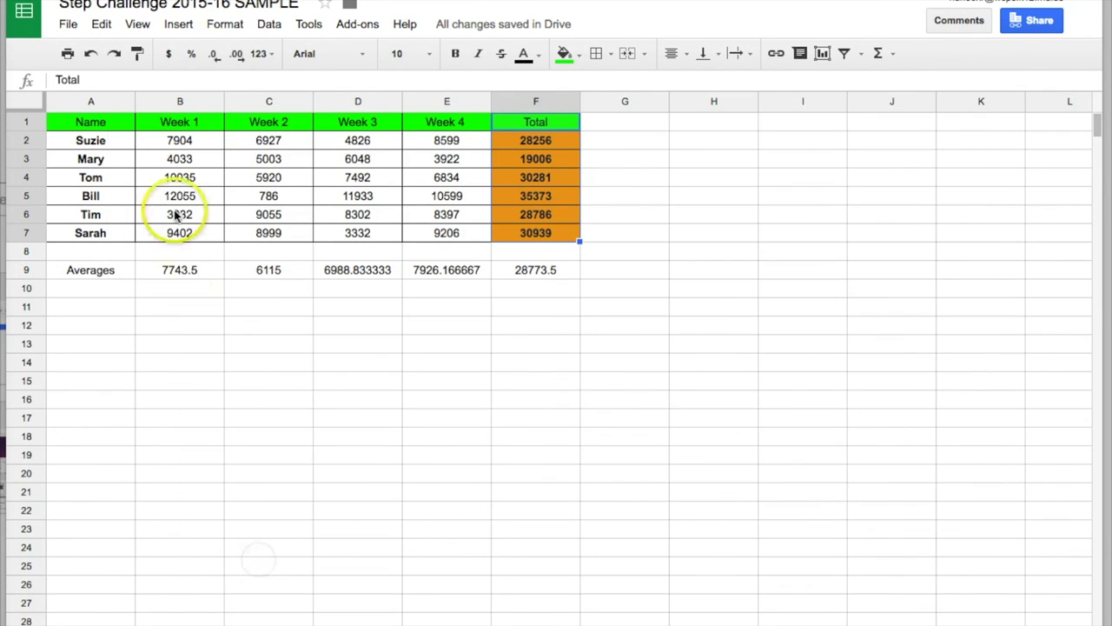
{"action": "left_click", "coordinate": [538, 400]}
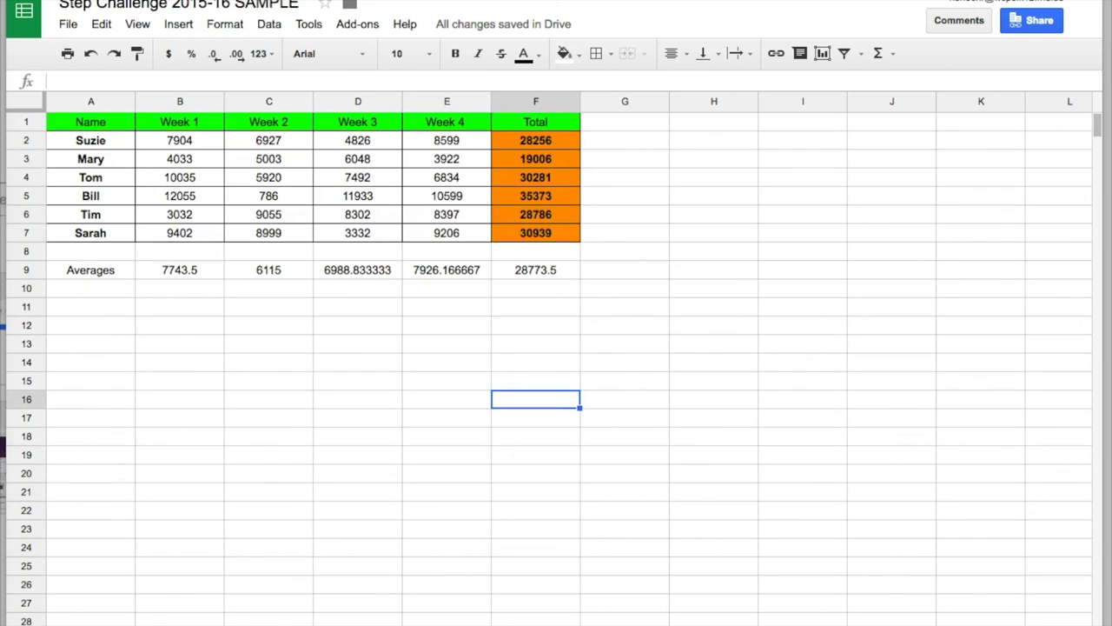